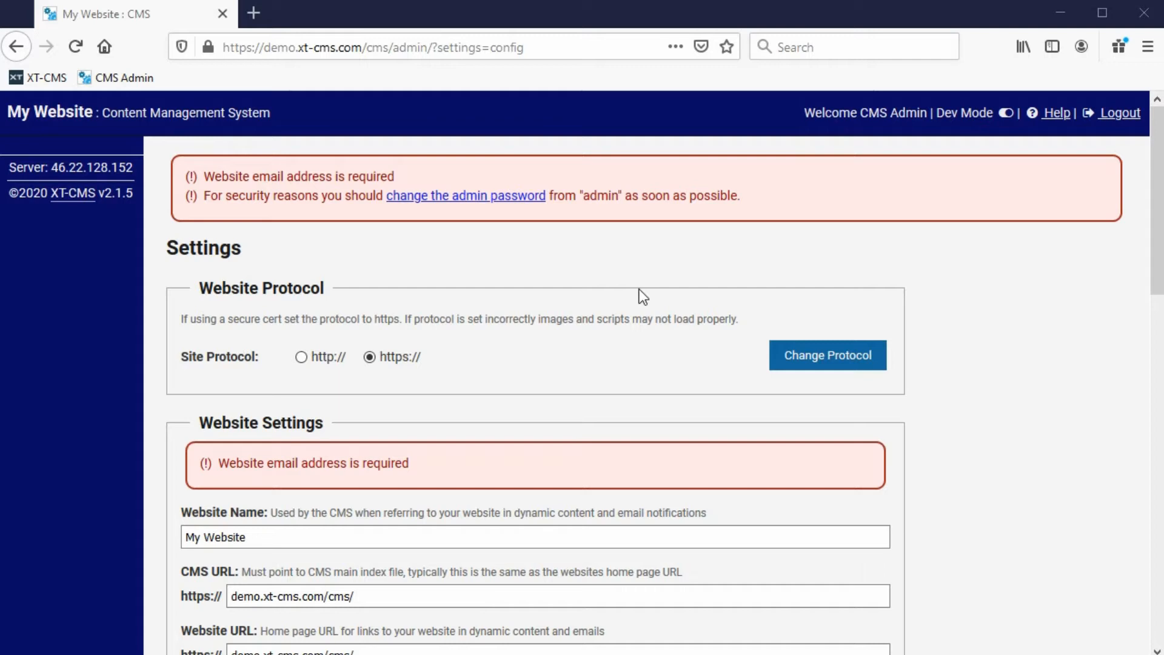
Try the http site protocol, then set it back to https.
drag(1155, 197, 1123, 534)
click(308, 358)
click(391, 359)
Replace the website name 'My Website' with 'Demo Website'.
drag(1156, 255, 1144, 372)
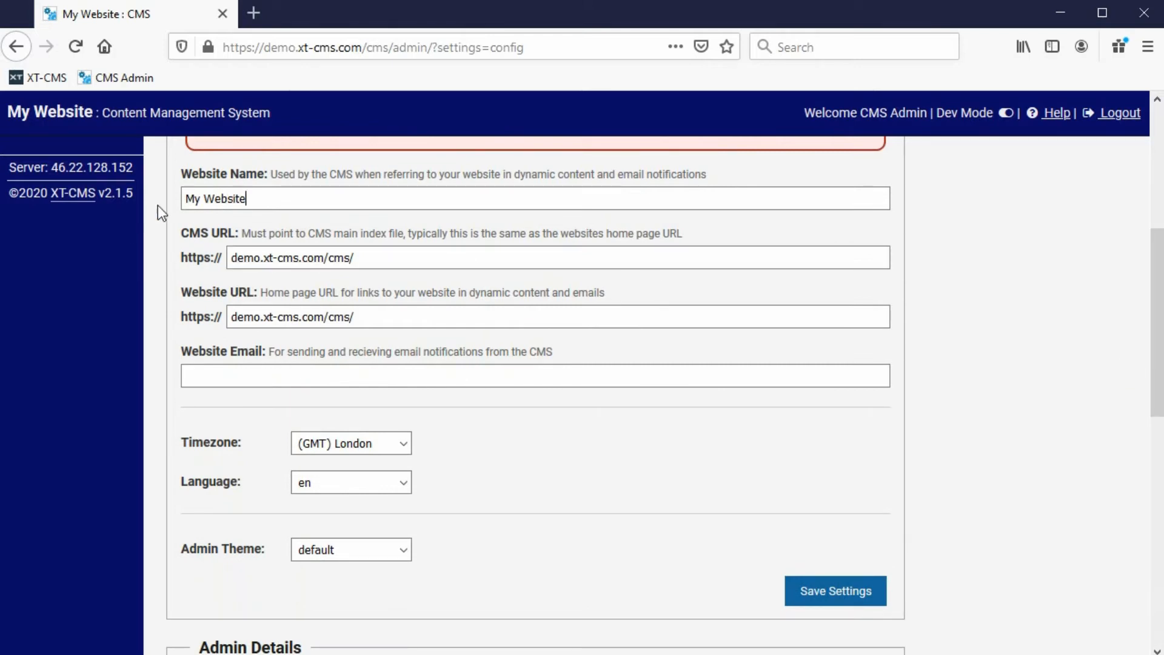
click(251, 199)
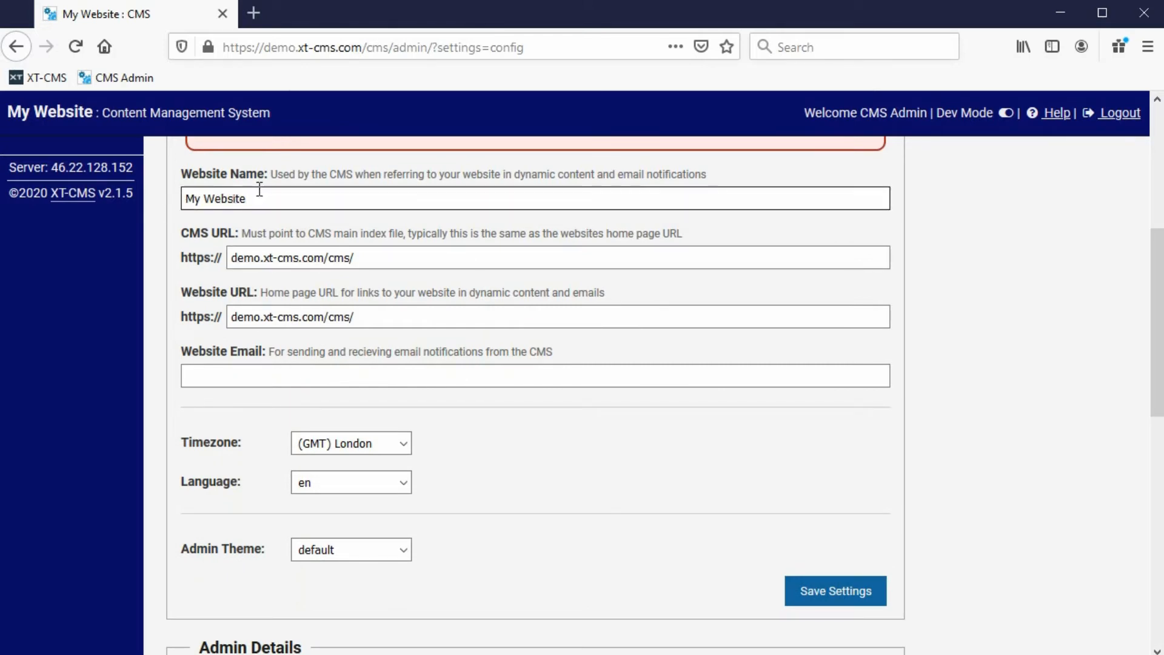
drag(259, 197, 184, 198)
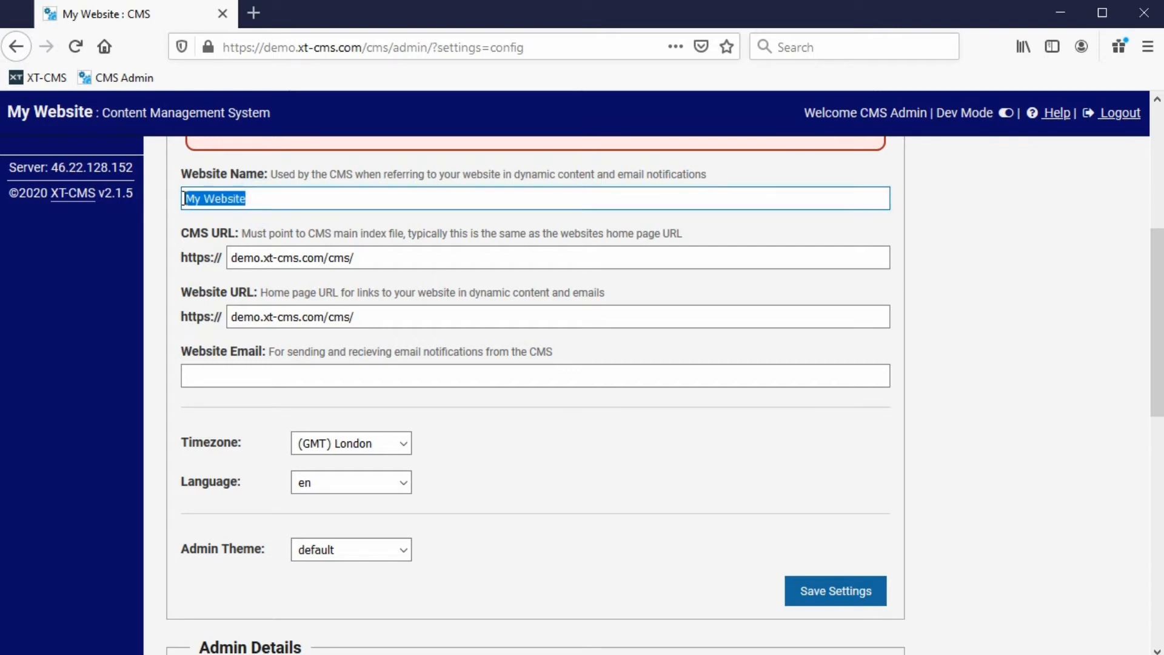
text(Demo)
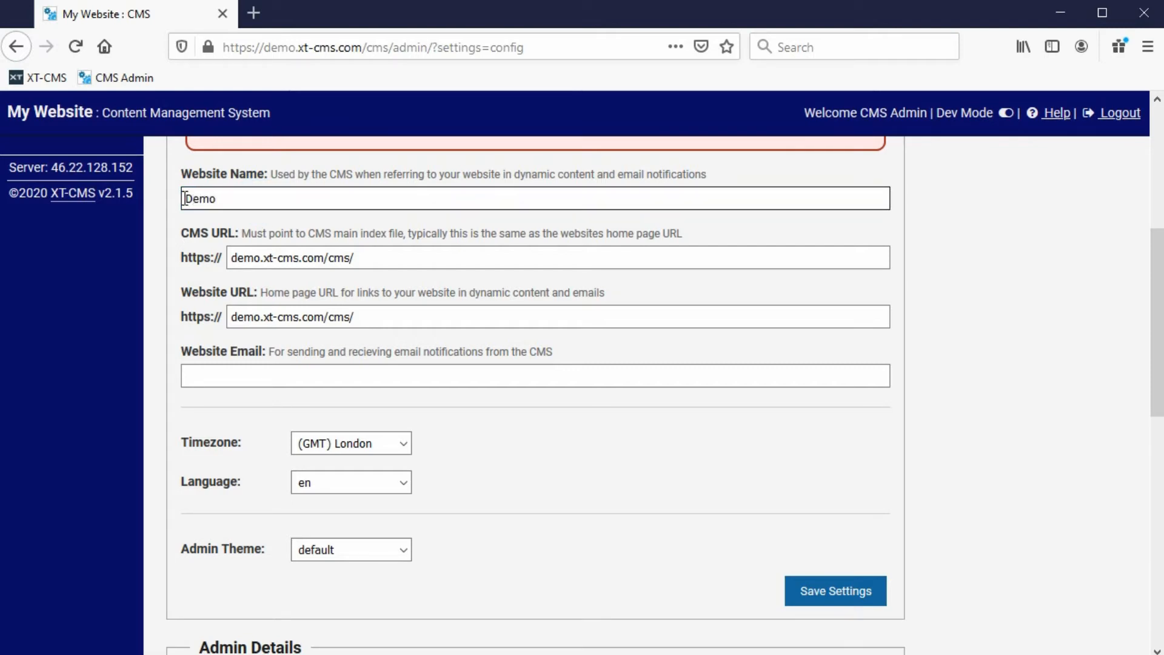
text( Website)
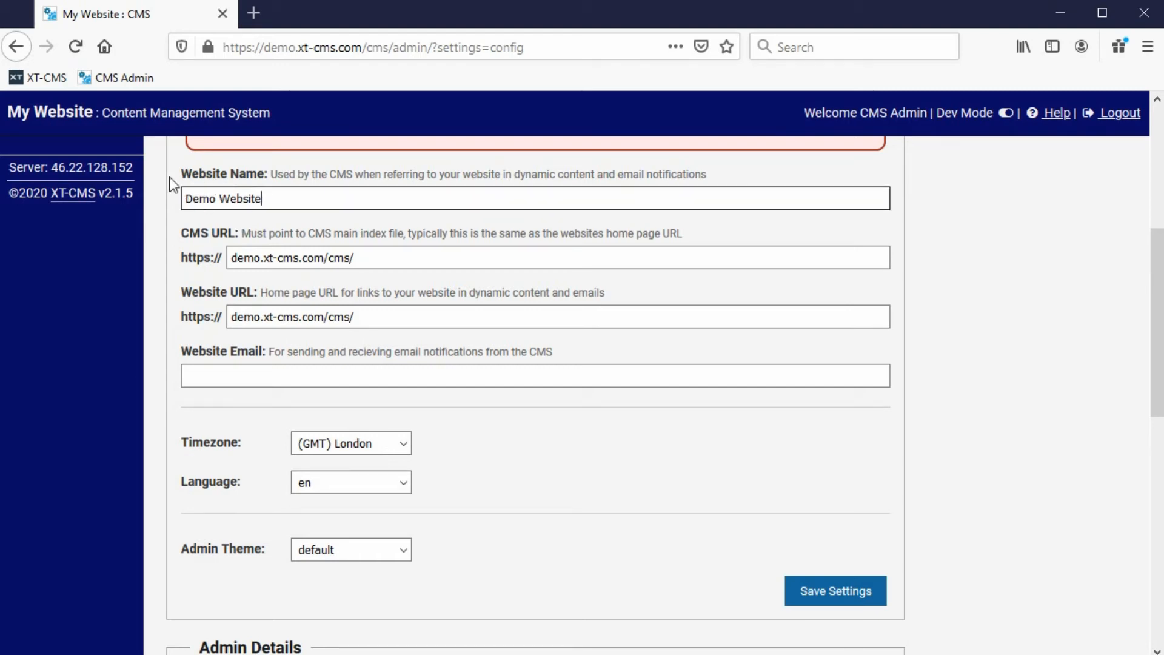
drag(13, 112, 100, 114)
click(123, 114)
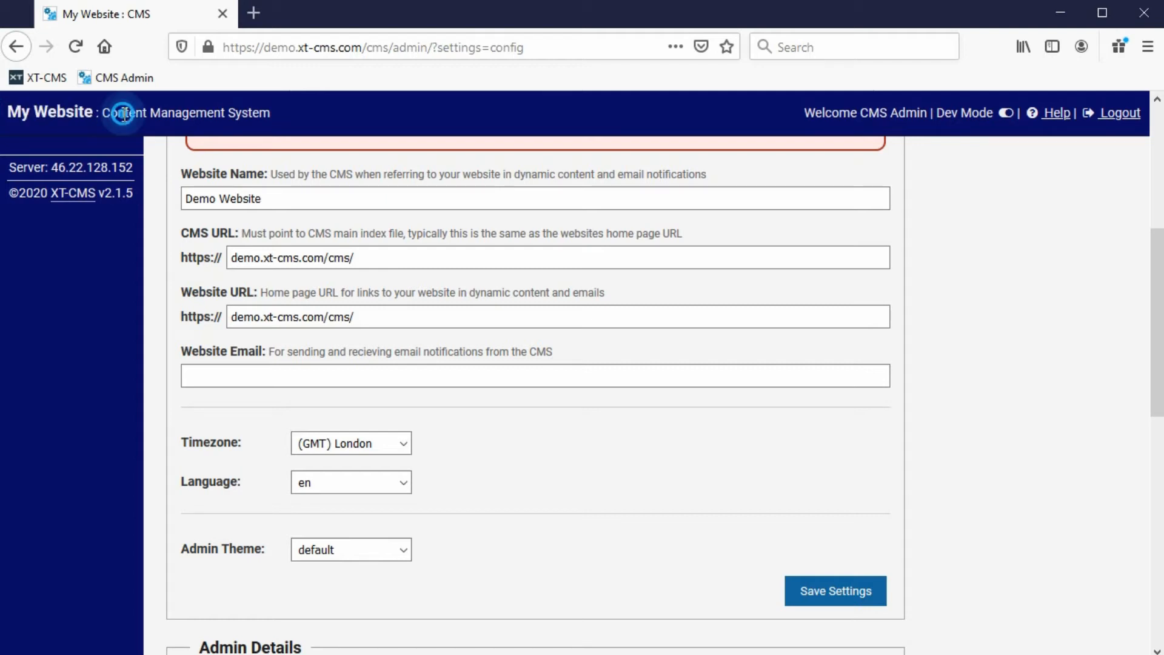
Strip cms/ from the CMS URL, trying blog/ and shop/ before leaving demo.xt-cms.com/.
drag(328, 259, 355, 260)
click(369, 258)
key(BackSpace)
key(BackSpace)
key(BackSpace)
key(BackSpace)
text(blog/)
key(BackSpace)
key(BackSpace)
key(BackSpace)
key(BackSpace)
key(BackSpace)
text(shop/)
key(BackSpace)
key(BackSpace)
key(BackSpace)
key(BackSpace)
key(BackSpace)
Delete the trailing cms/ from the Website URL, leaving demo.xt-cms.com/.
click(266, 311)
click(294, 340)
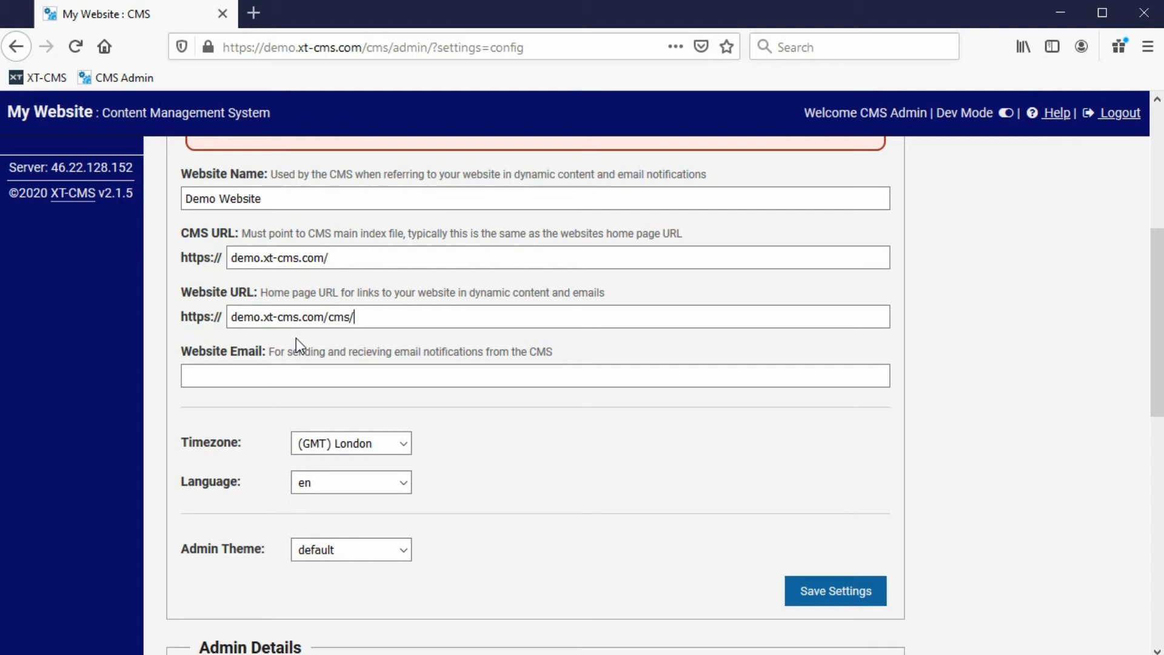
key(BackSpace)
key(BackSpace)
key(BackSpace)
key(BackSpace)
Enter the site's info address as Website Email using the browser's autocomplete suggestion.
click(260, 371)
text(inf)
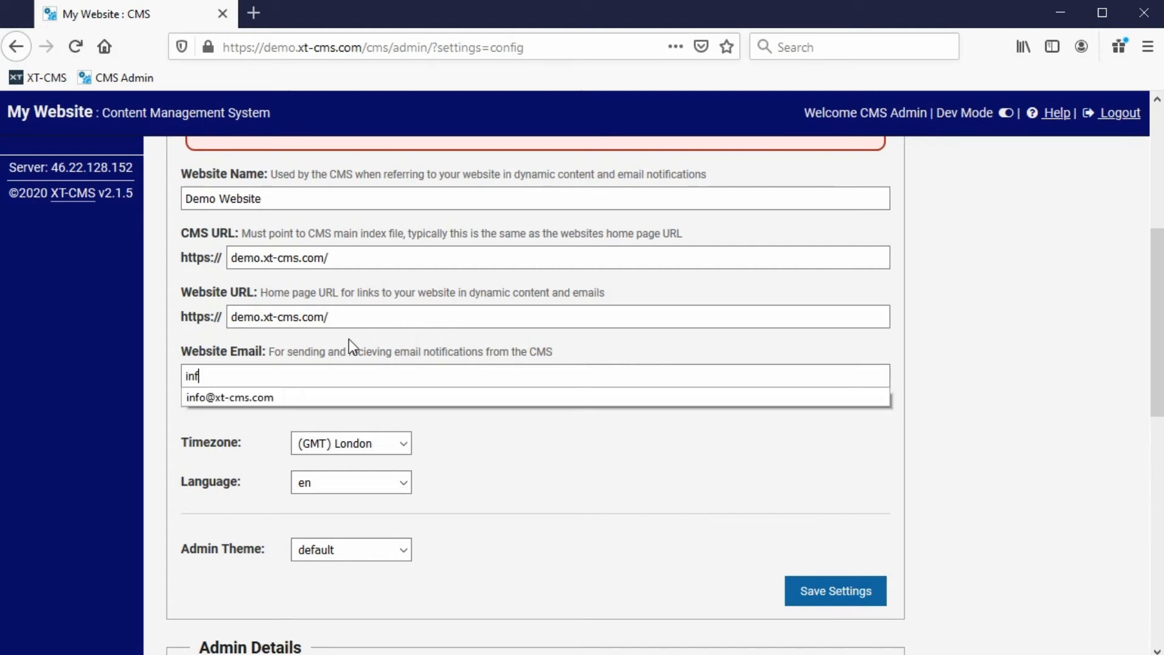
key(Down)
key(Return)
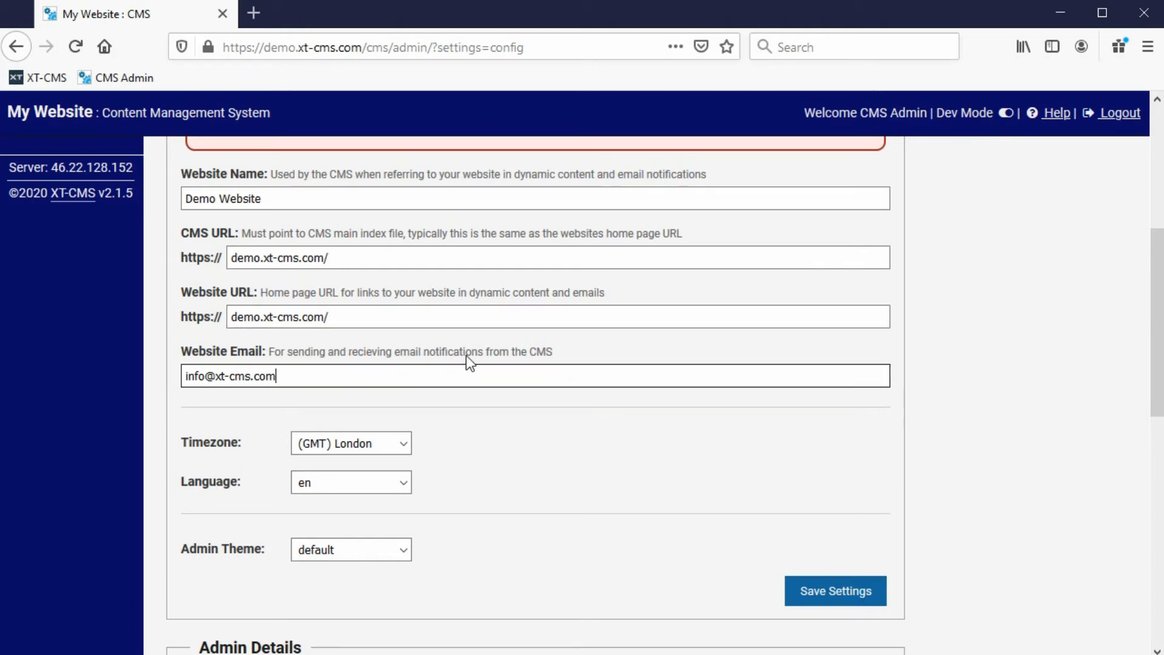
triple_click(306, 373)
click(280, 374)
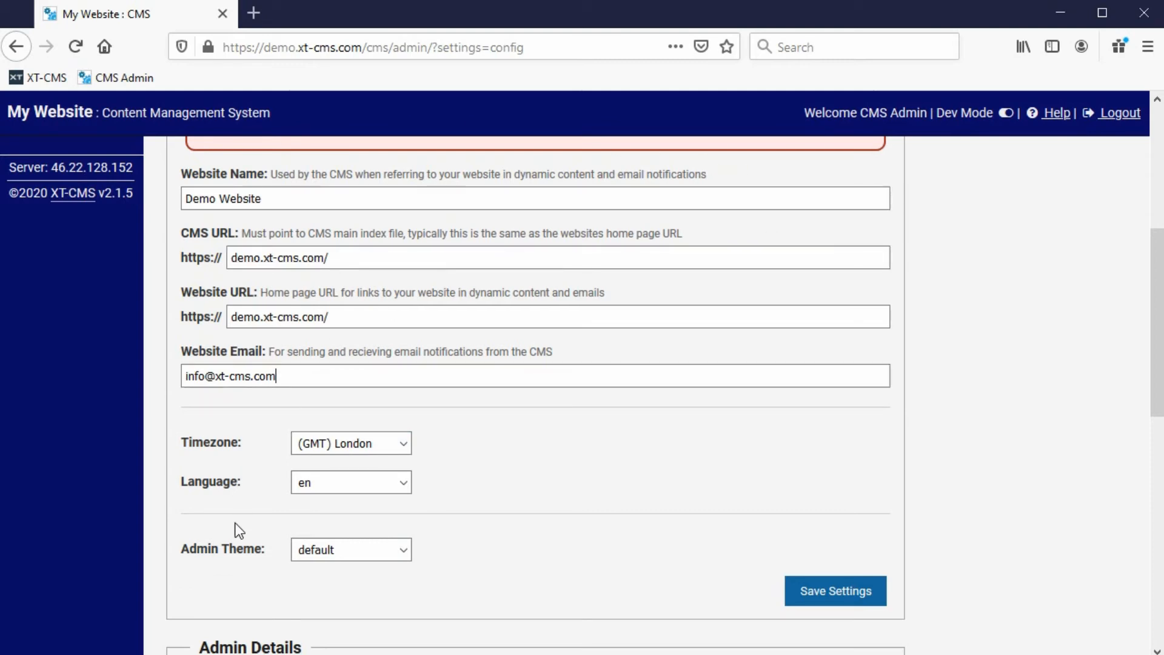
Choose golf as the admin theme and save the website settings.
click(354, 549)
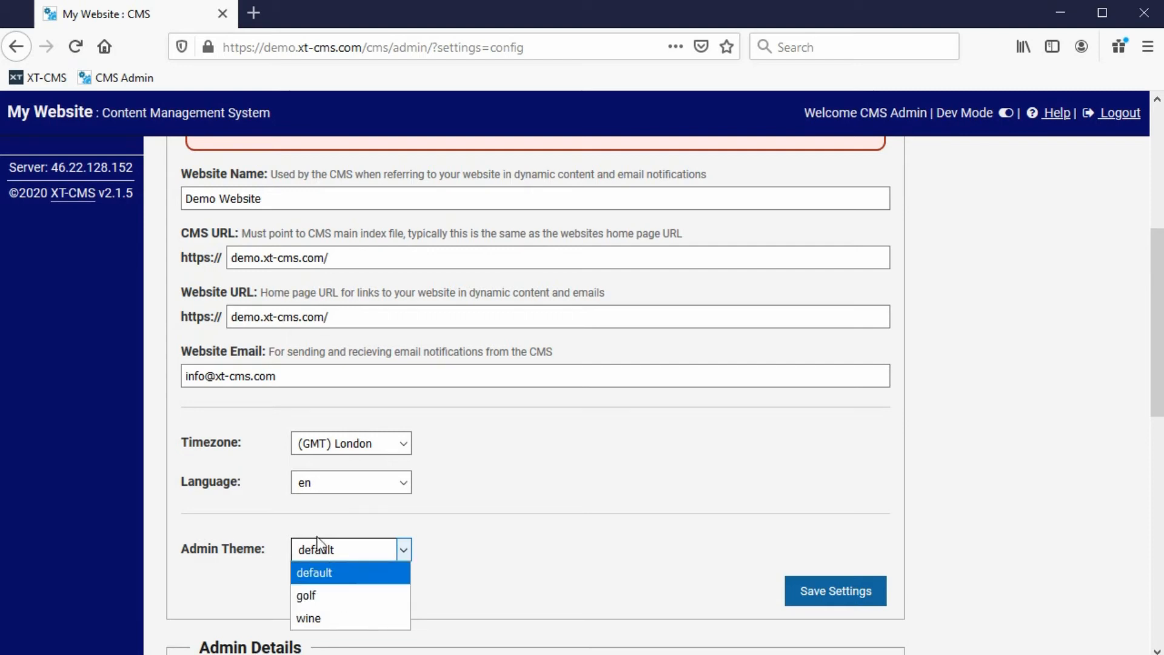
click(478, 540)
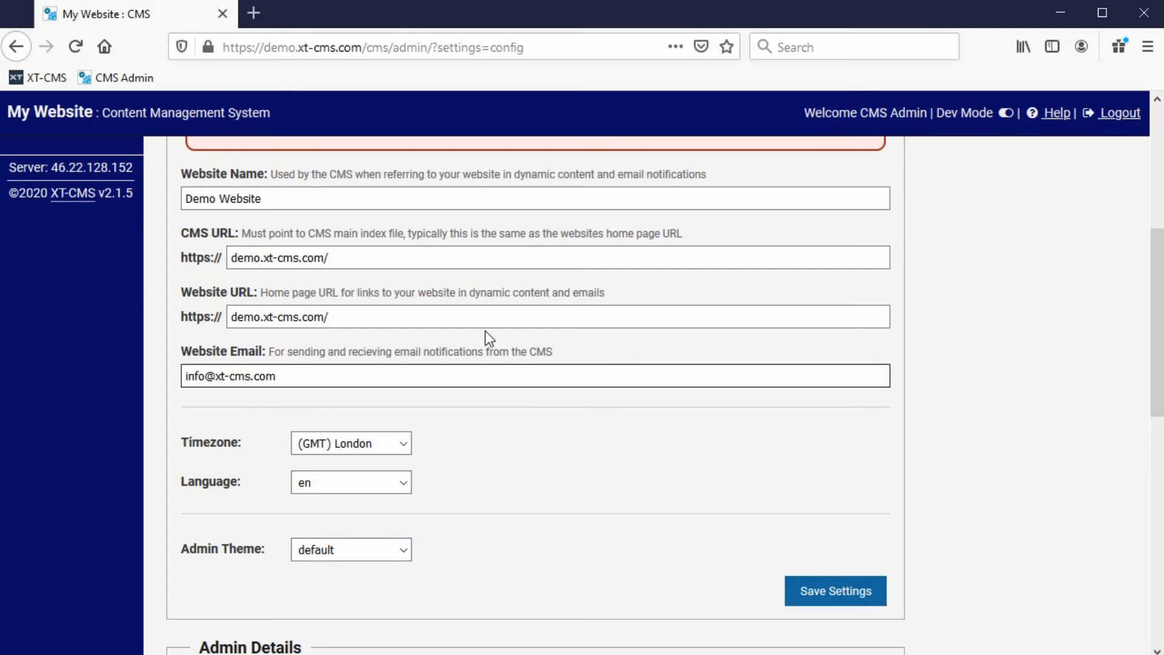
click(398, 549)
click(318, 597)
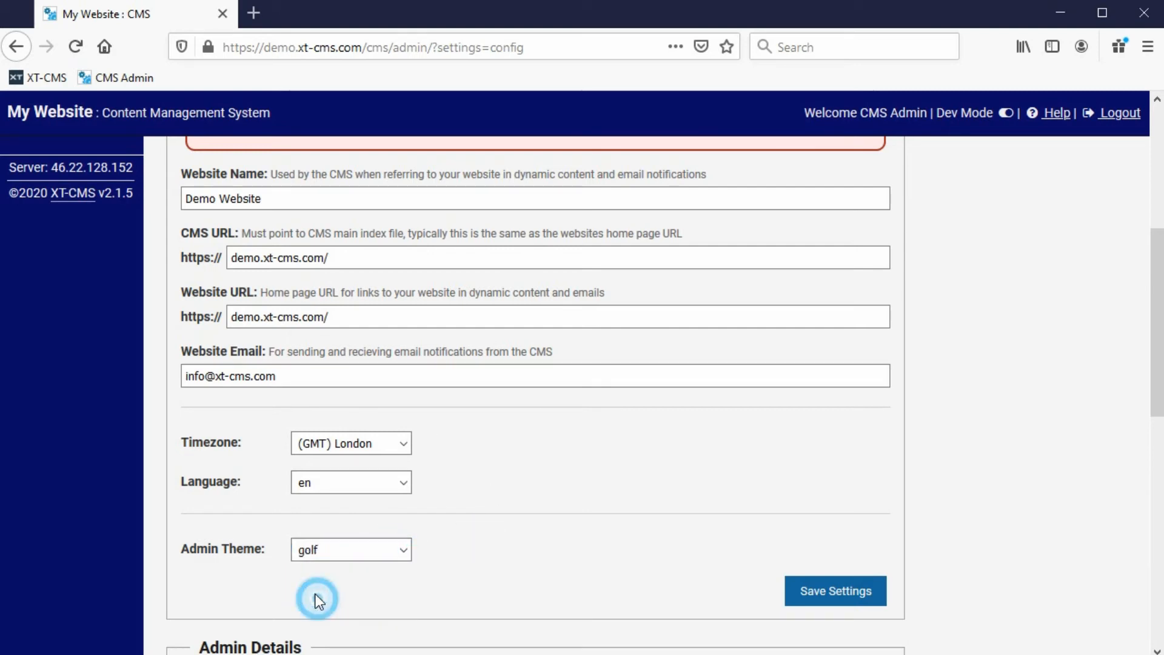
click(838, 601)
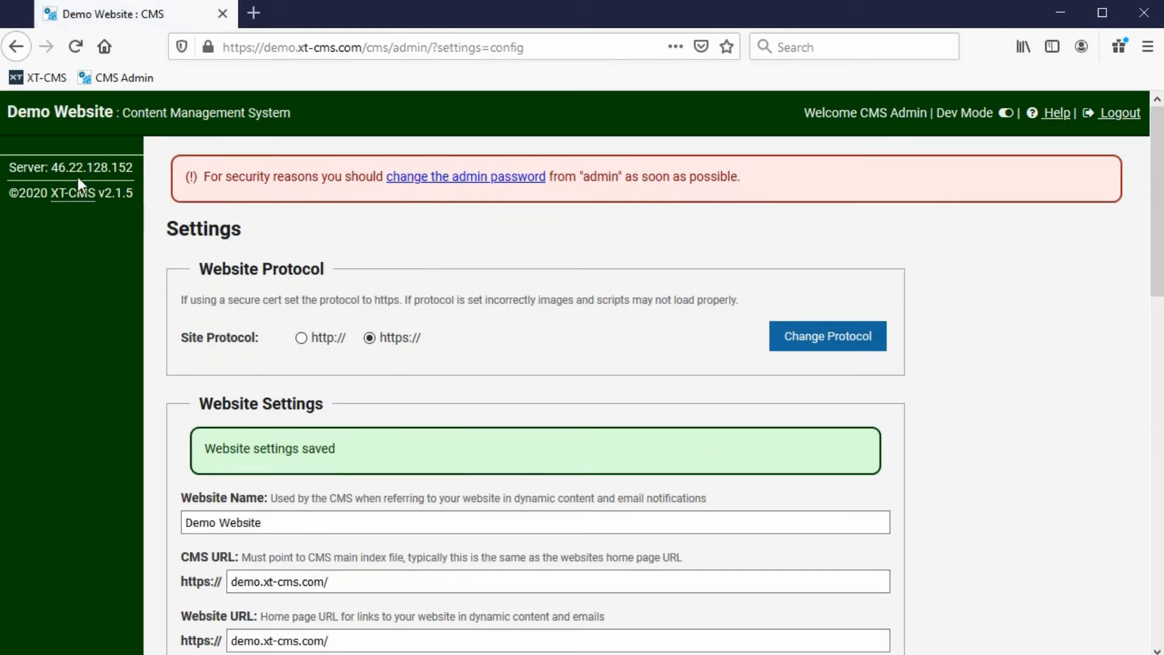
scroll(374, 322, down, 5)
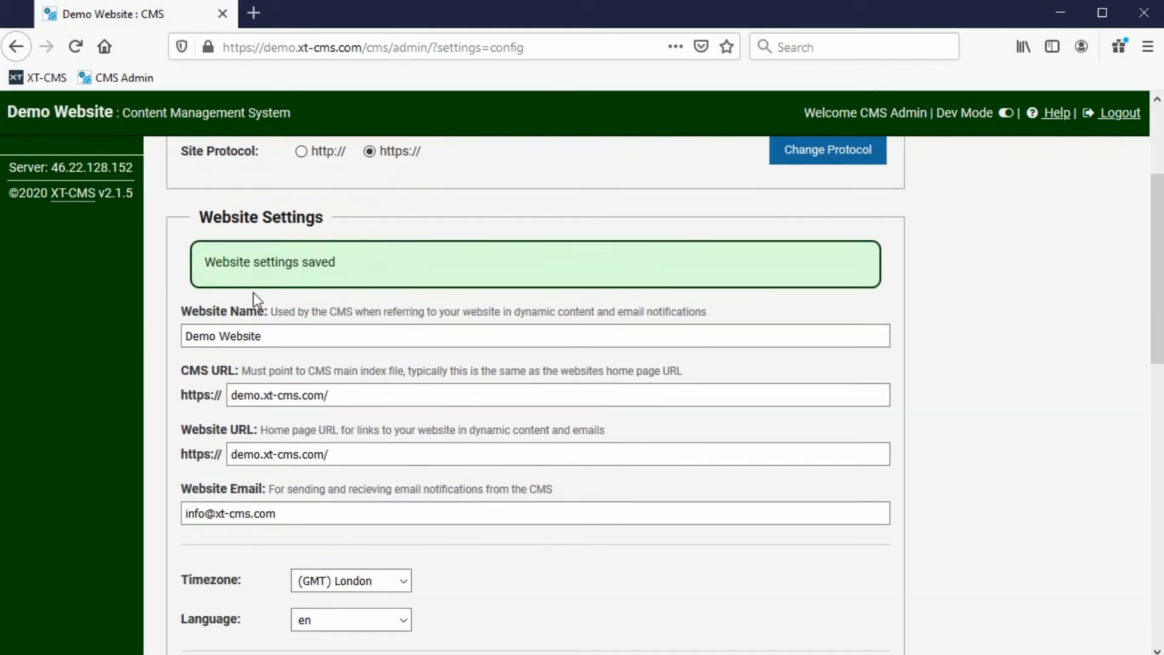
Choose default as the admin theme, save, and scroll to the Admin Details form.
click(364, 595)
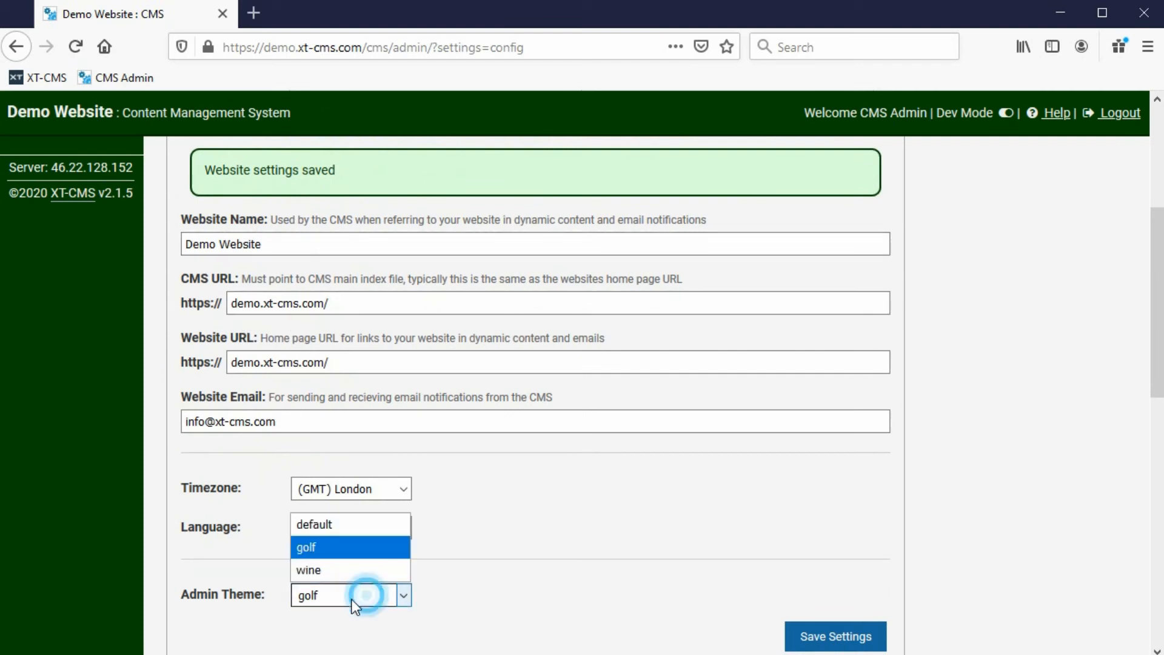
click(342, 520)
click(838, 638)
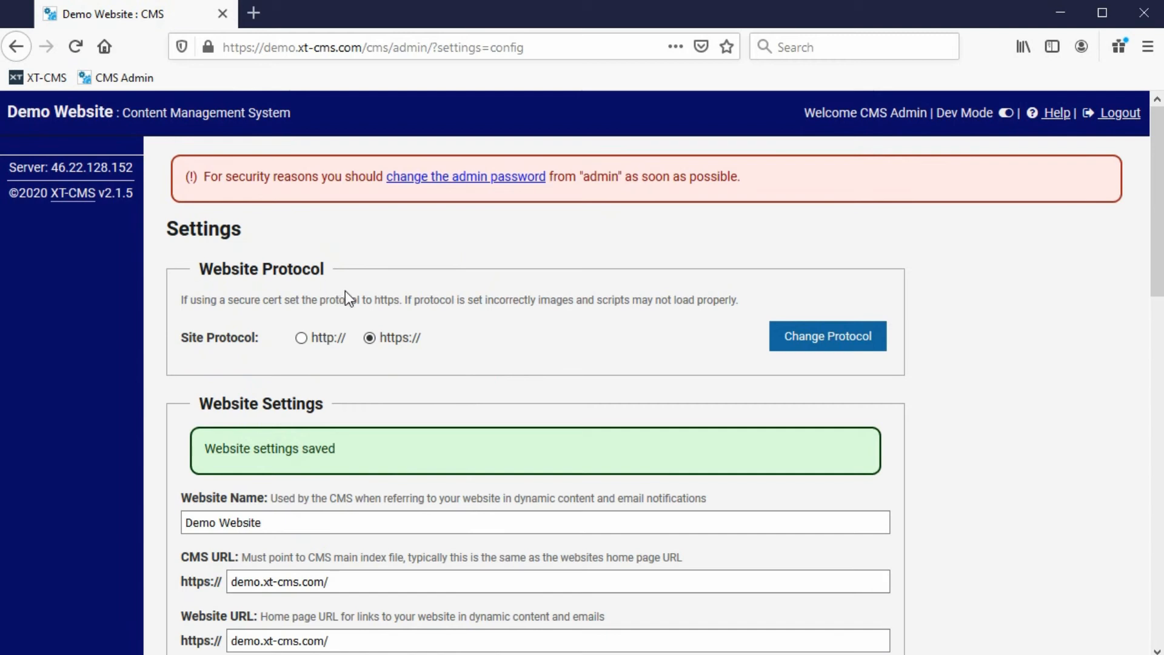
scroll(344, 290, down, 5)
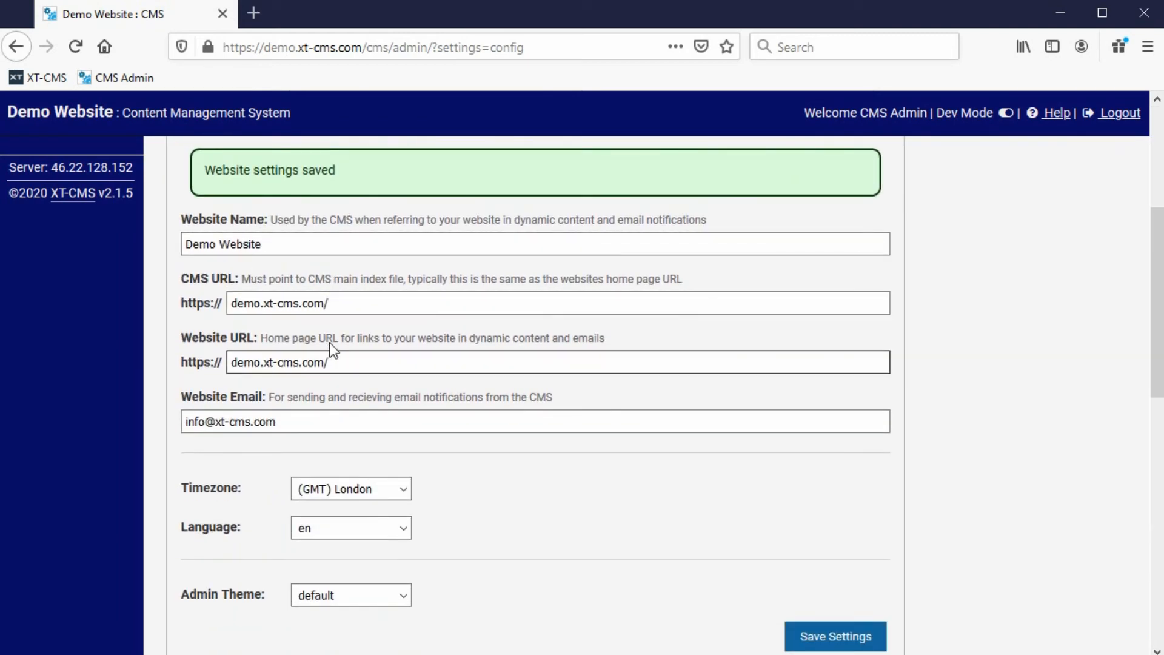
drag(1156, 306, 1160, 206)
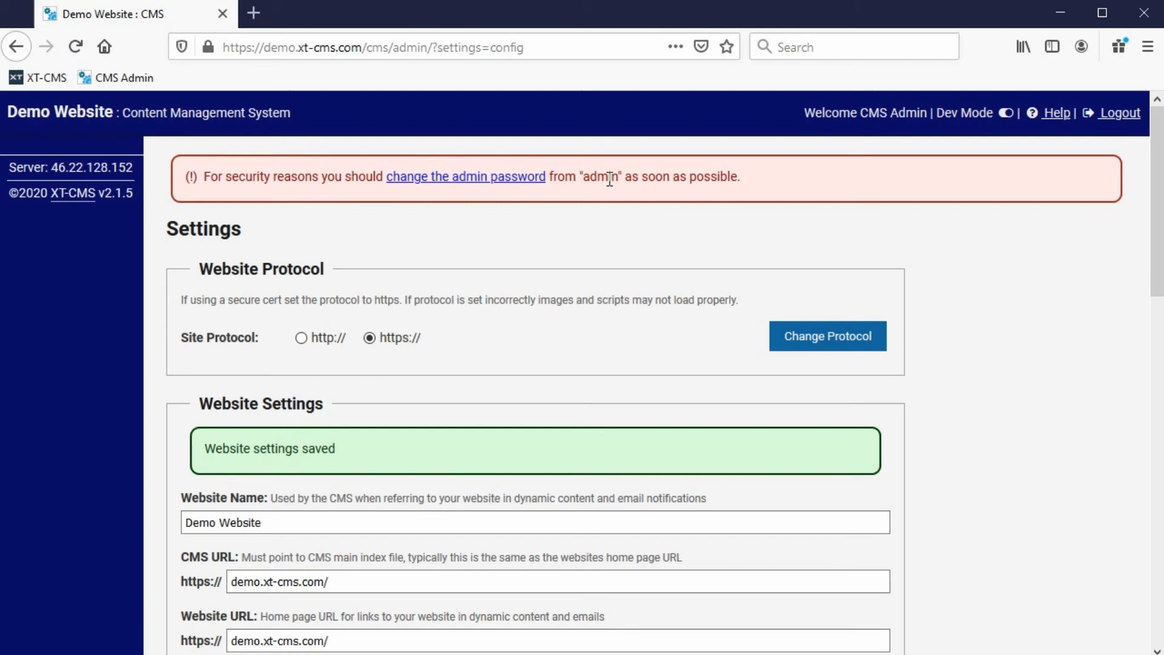
drag(1156, 195, 1131, 485)
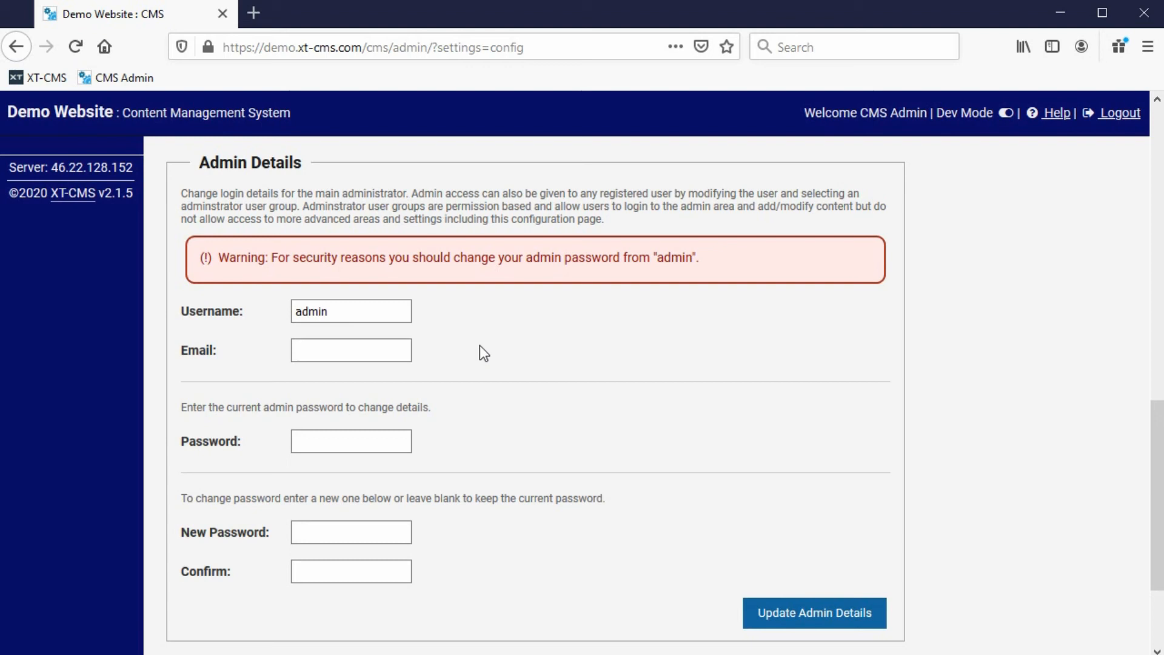
Enter the site's info address as the admin email, correcting a typo.
click(344, 321)
click(320, 349)
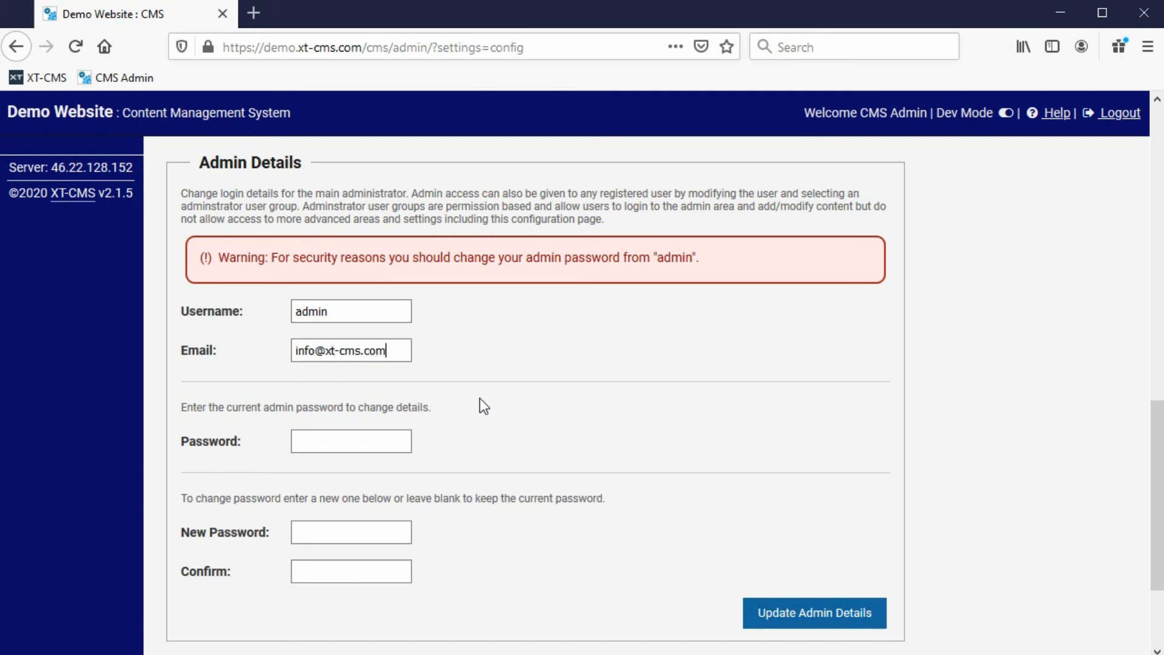
Enter the current admin password, a new password twice, and submit the admin details.
click(368, 443)
text(admin)
click(322, 534)
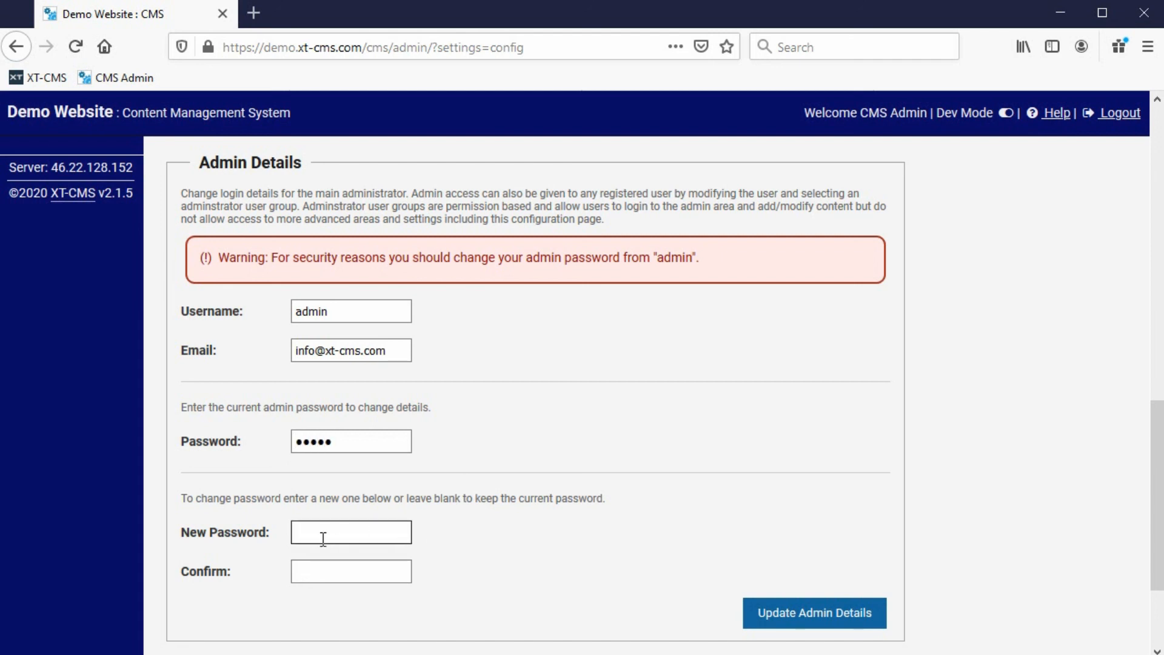
text(*******)
key(Tab)
text(*******)
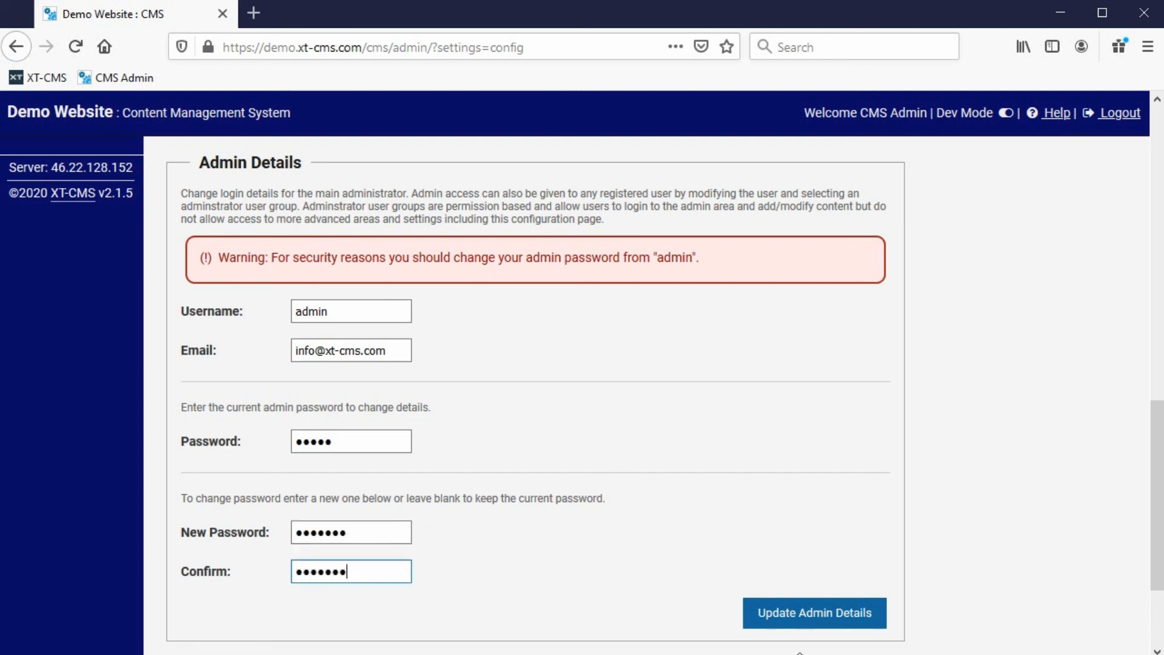
click(806, 618)
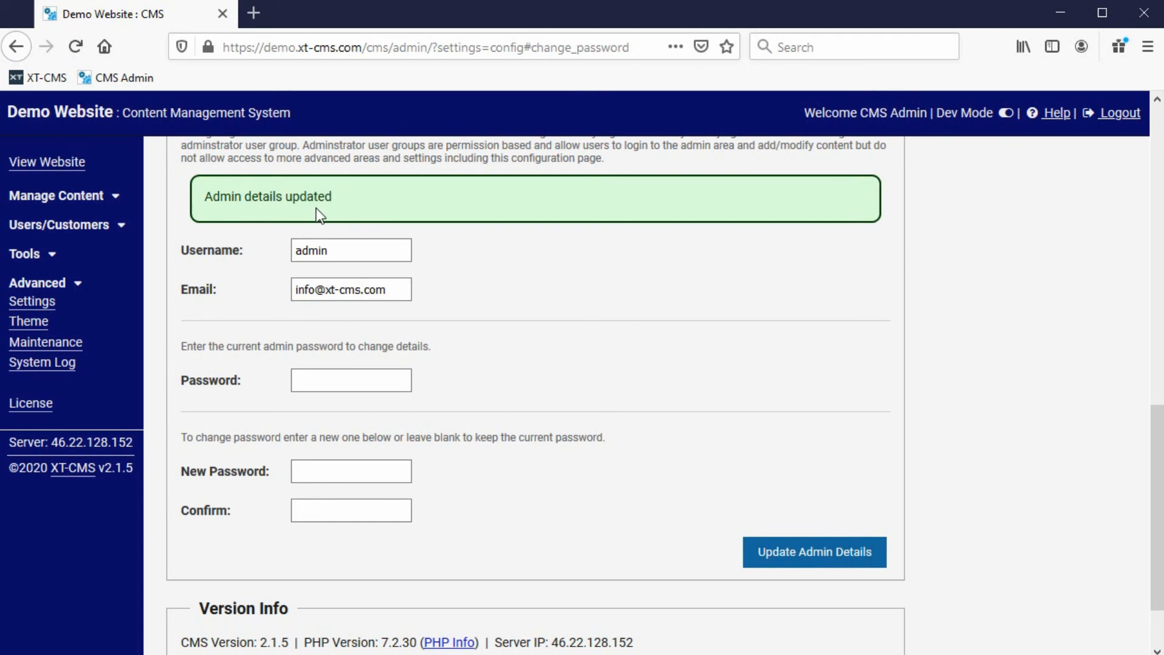
Expand Manage Content in the sidebar to show Categories, Articles, Products and Terms & Conditions.
scroll(319, 205, down, 2)
scroll(322, 199, up, 2)
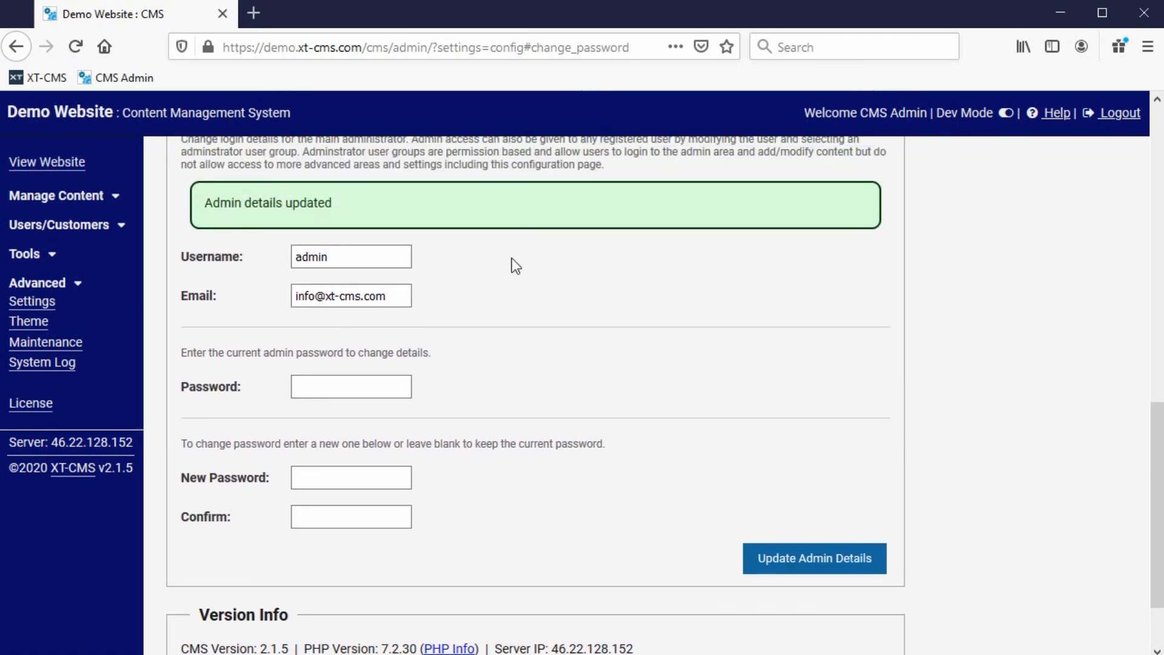
scroll(516, 267, up, 3)
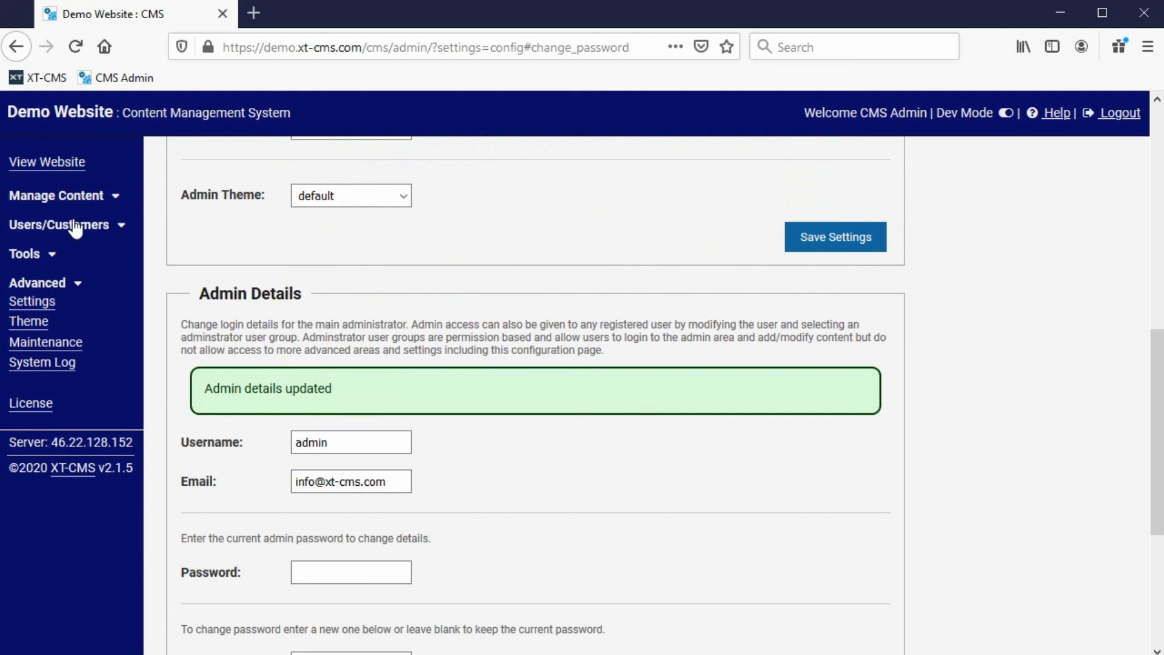
scroll(94, 260, up, 9)
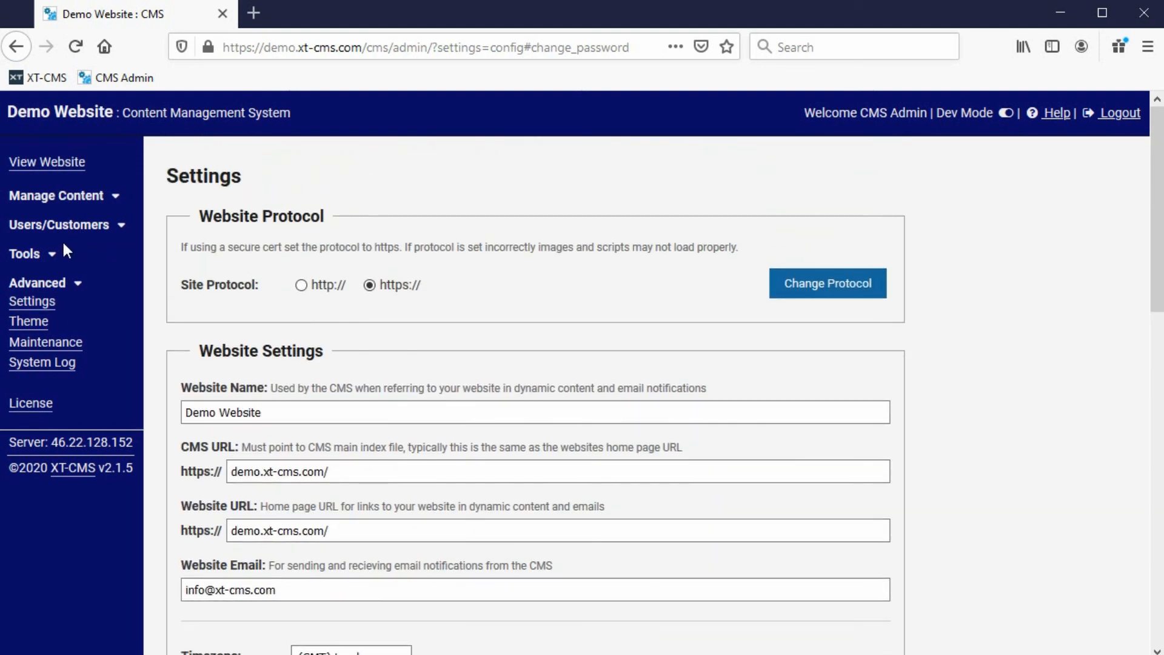
click(68, 197)
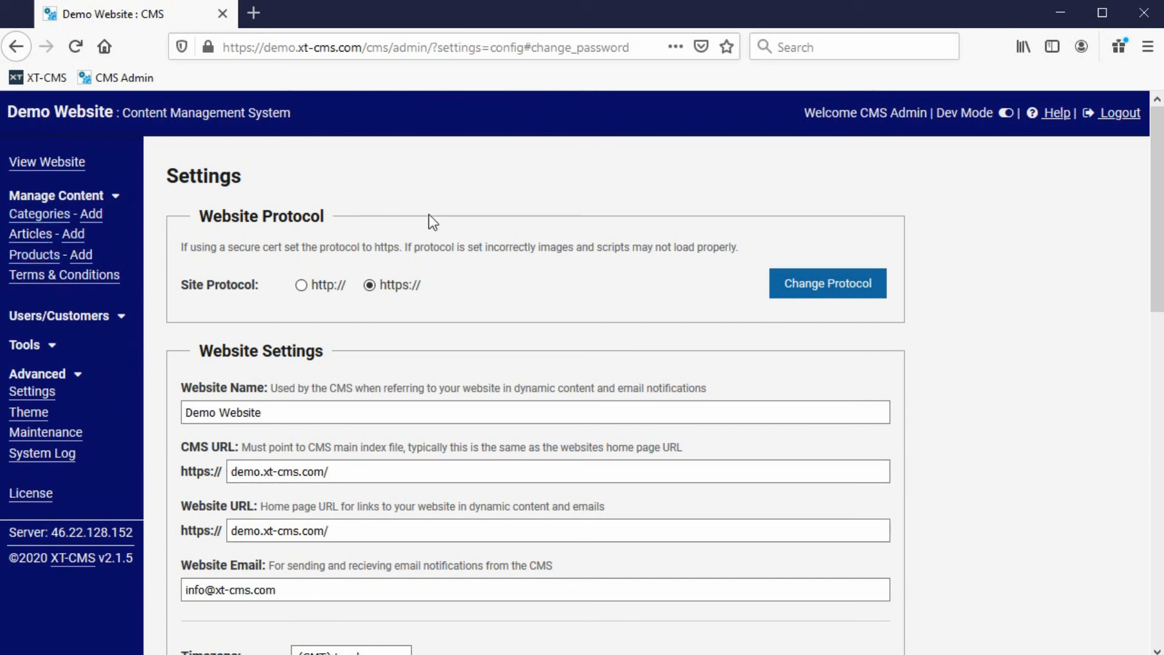
drag(1157, 270, 1127, 597)
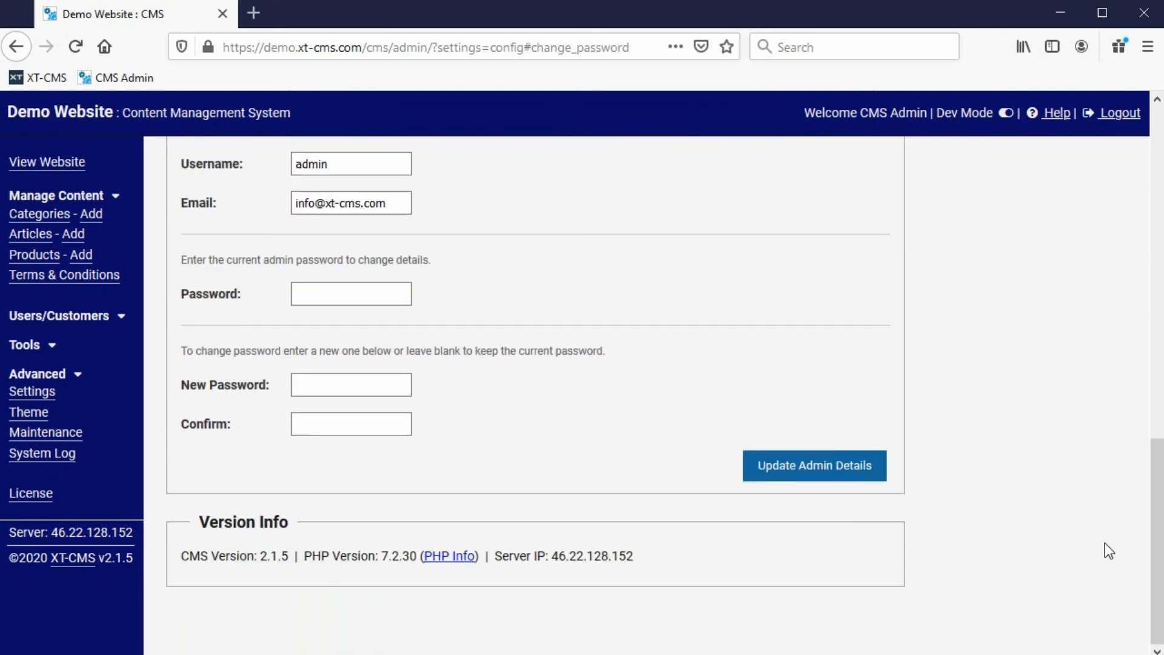
drag(1152, 552, 1158, 233)
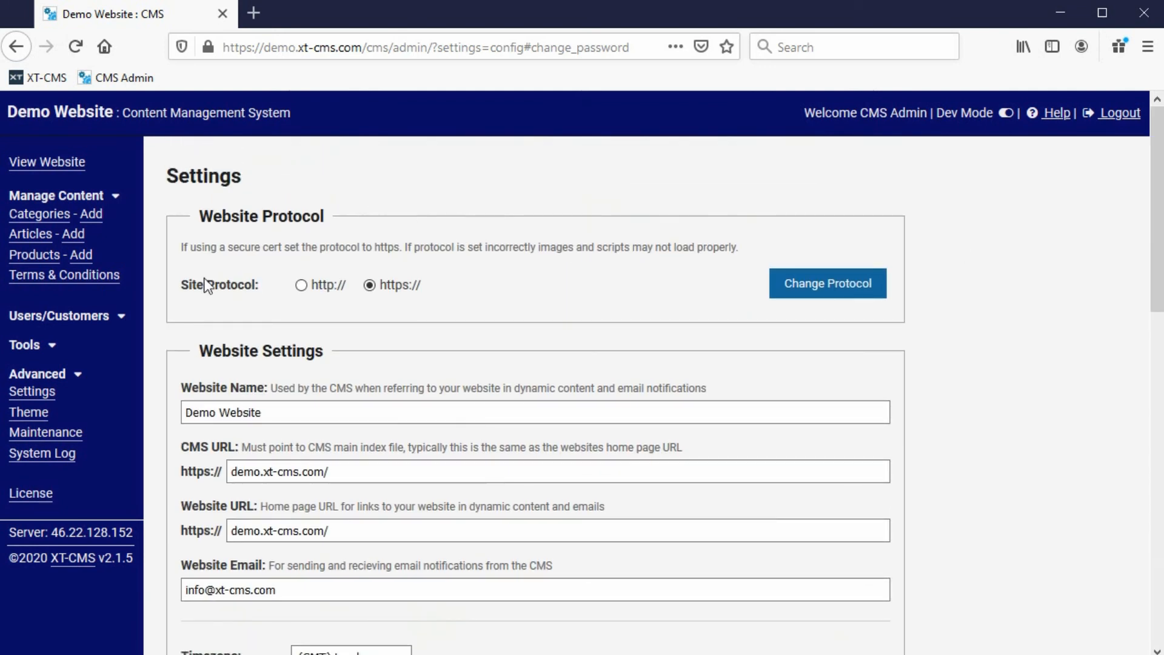
scroll(279, 319, down, 3)
scroll(279, 319, down, 10)
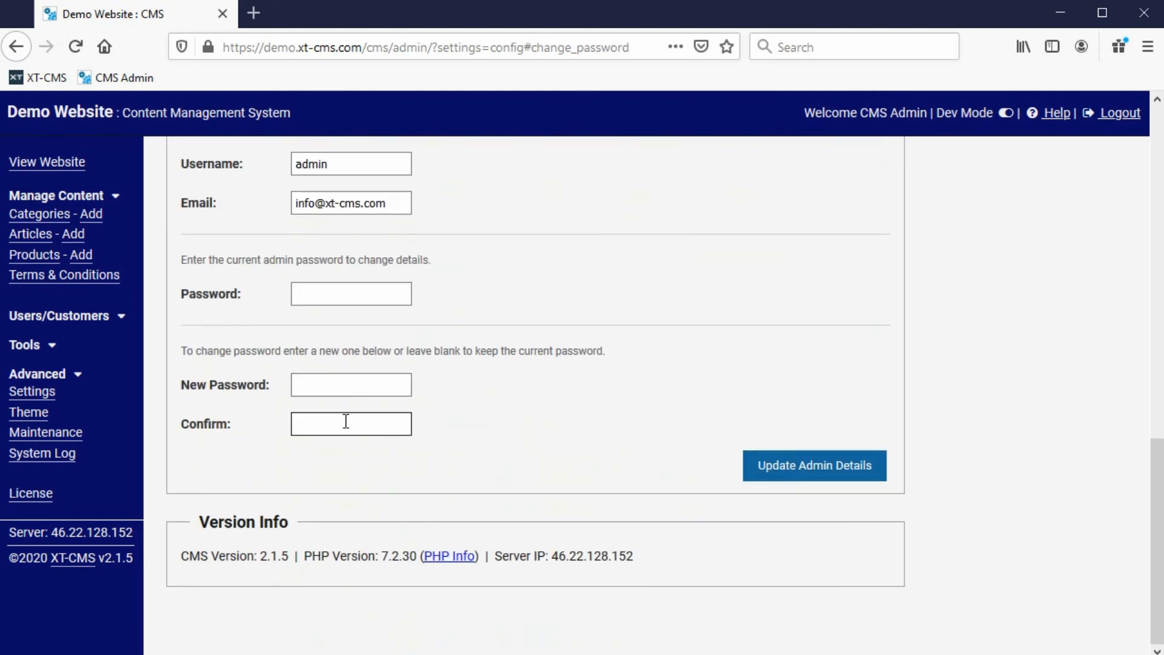